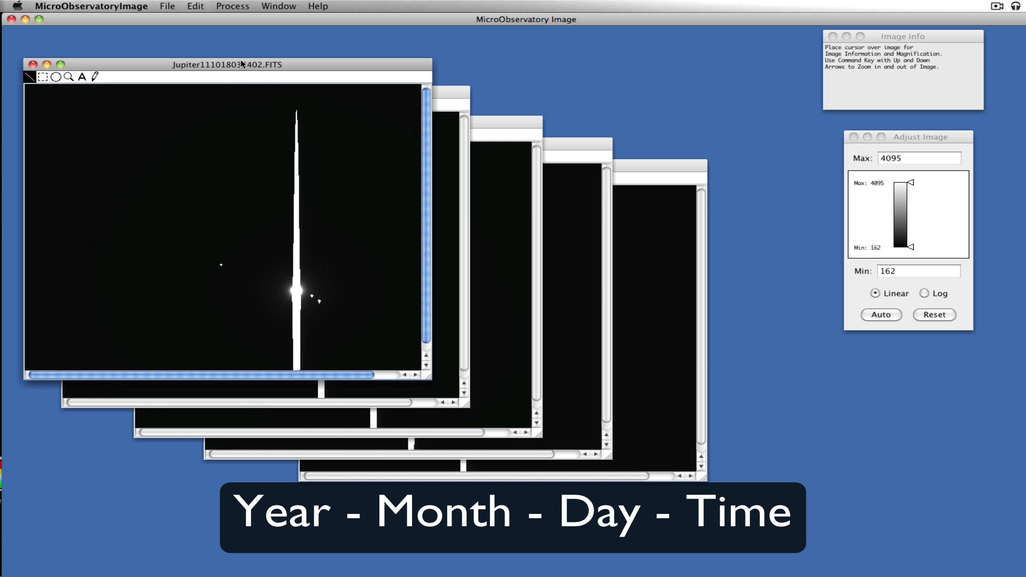
Bring each of the overlapped Jupiter images to the front in turn to check the date and time in its file name.
{"action": "left_click", "coordinate": [443, 94]}
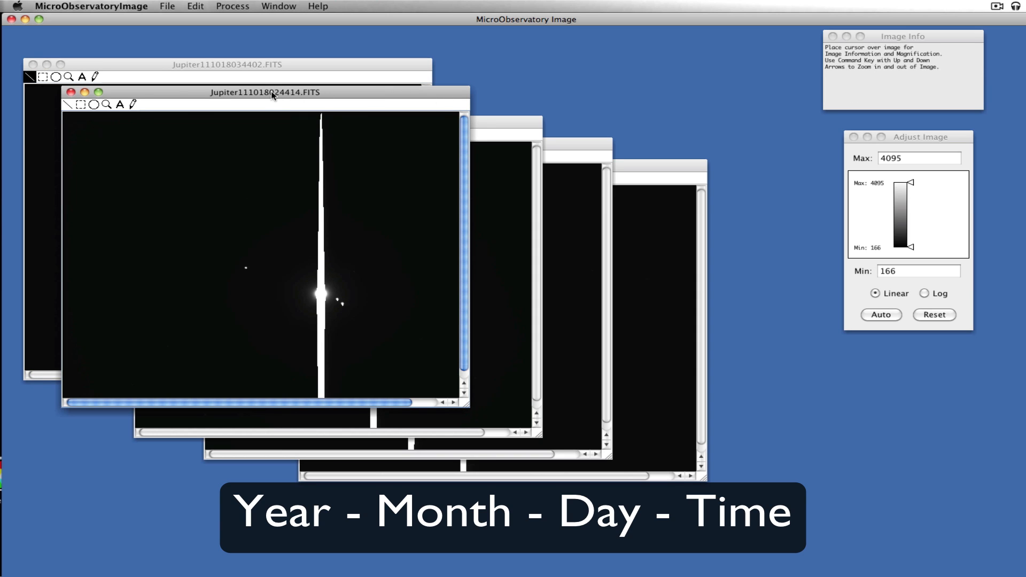
{"action": "left_click", "coordinate": [480, 123]}
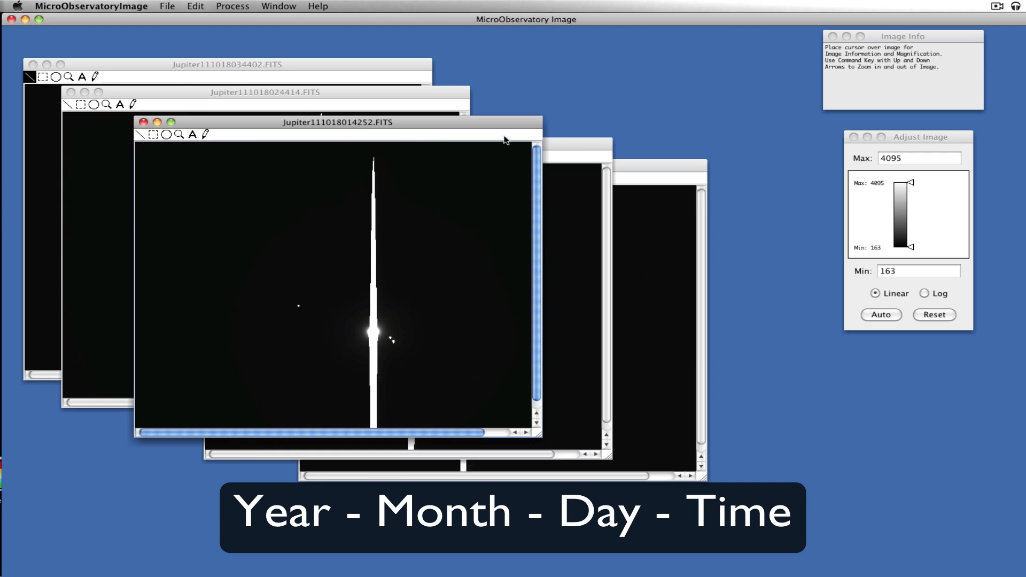
{"action": "left_click", "coordinate": [577, 146]}
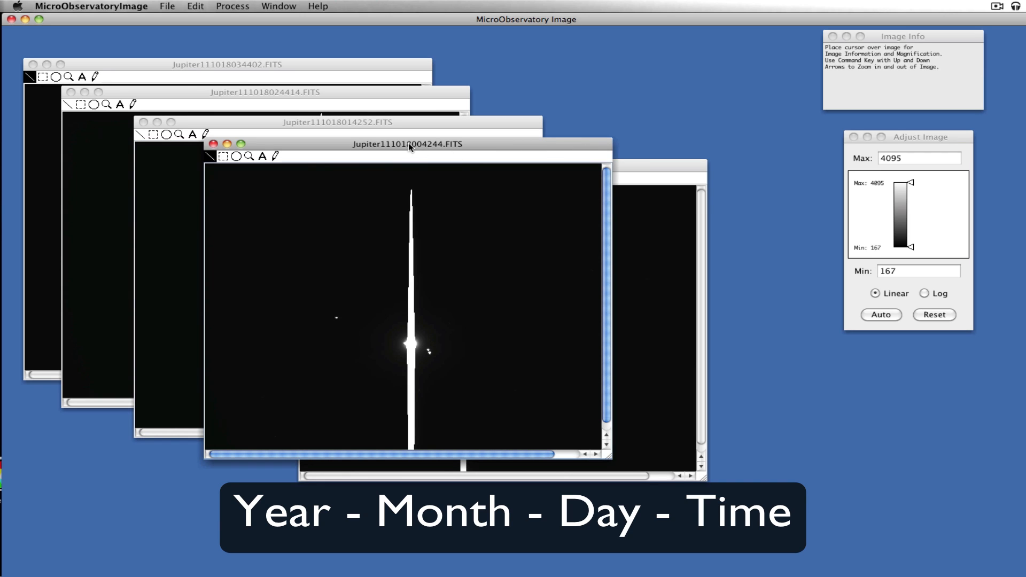
{"action": "left_click", "coordinate": [622, 166]}
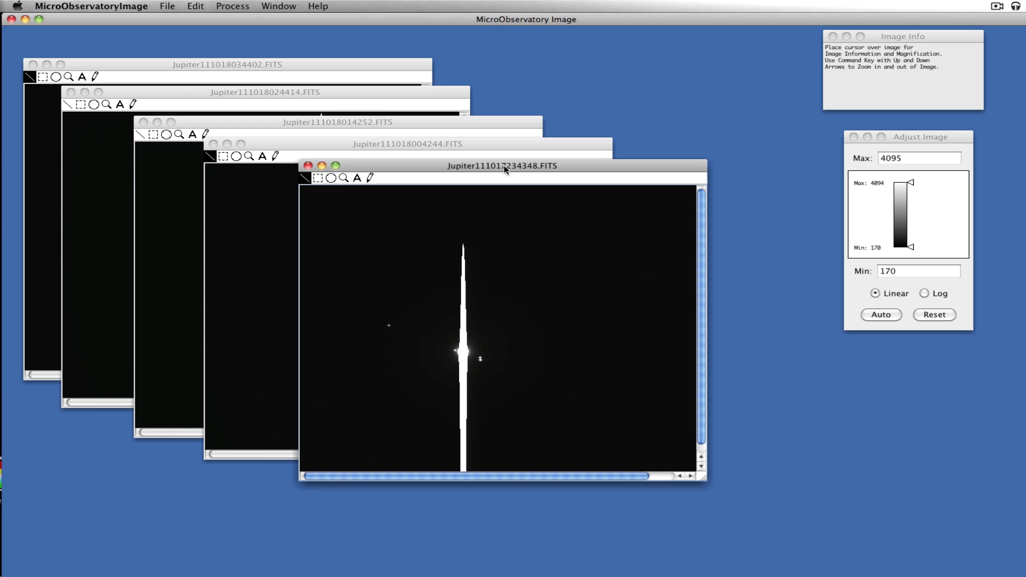
Read the observation date and time in the FITS header of Jupiter111017234348.FITS and close the header.
{"action": "left_click", "coordinate": [281, 7]}
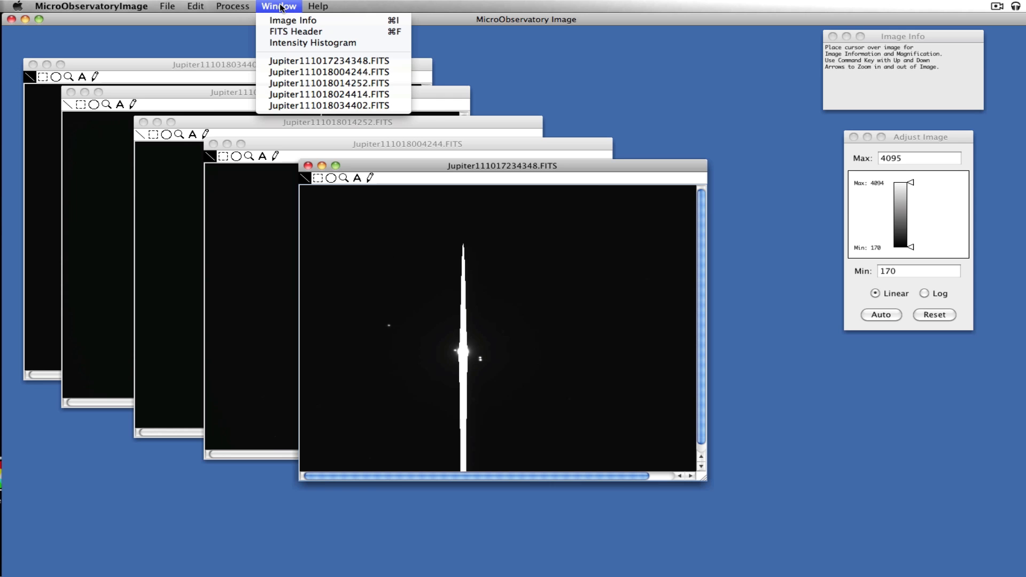
{"action": "left_click", "coordinate": [289, 32]}
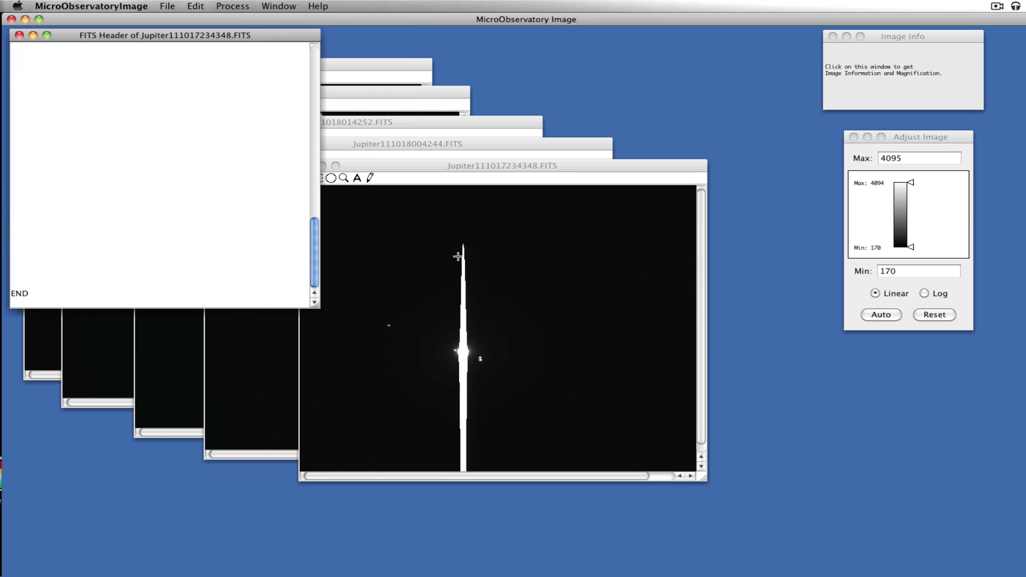
{"action": "left_click_drag", "start_coordinate": [317, 276], "coordinate": [312, 95]}
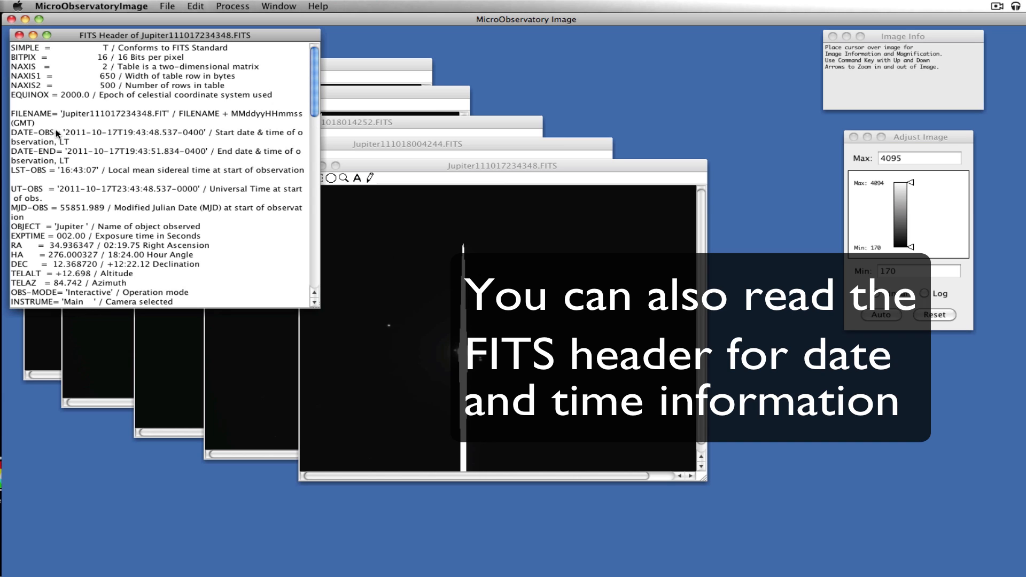
{"action": "key", "text": "super+w"}
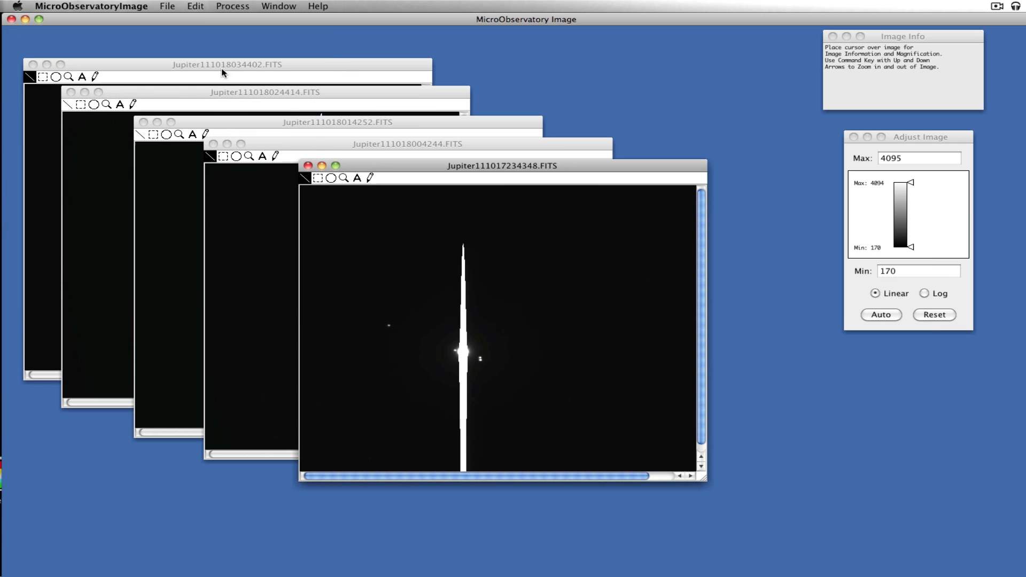
Start the Shift process with Jupiter111017234348.FITS as the background image.
{"action": "left_click_drag", "start_coordinate": [373, 166], "coordinate": [372, 163]}
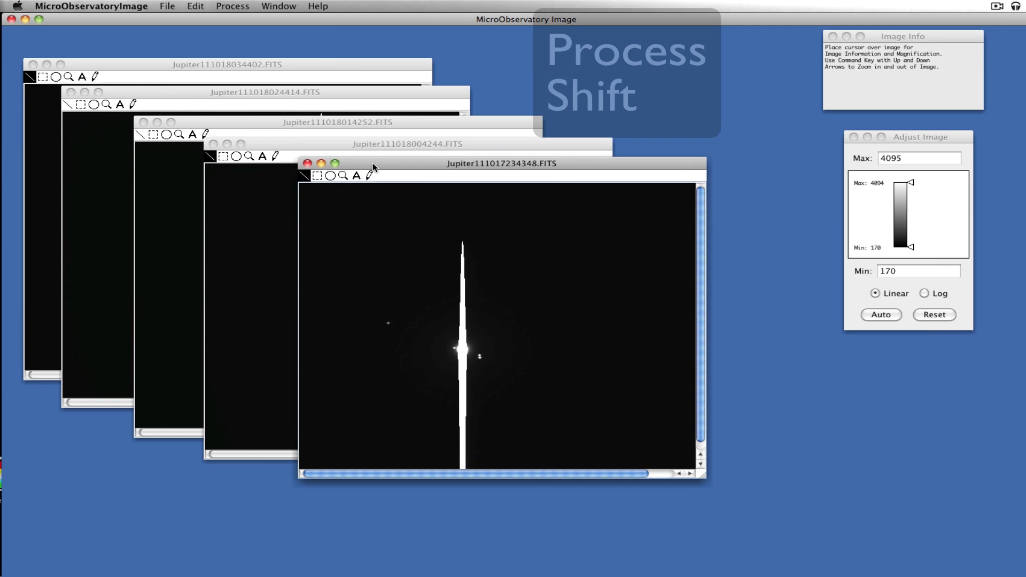
{"action": "left_click", "coordinate": [229, 6]}
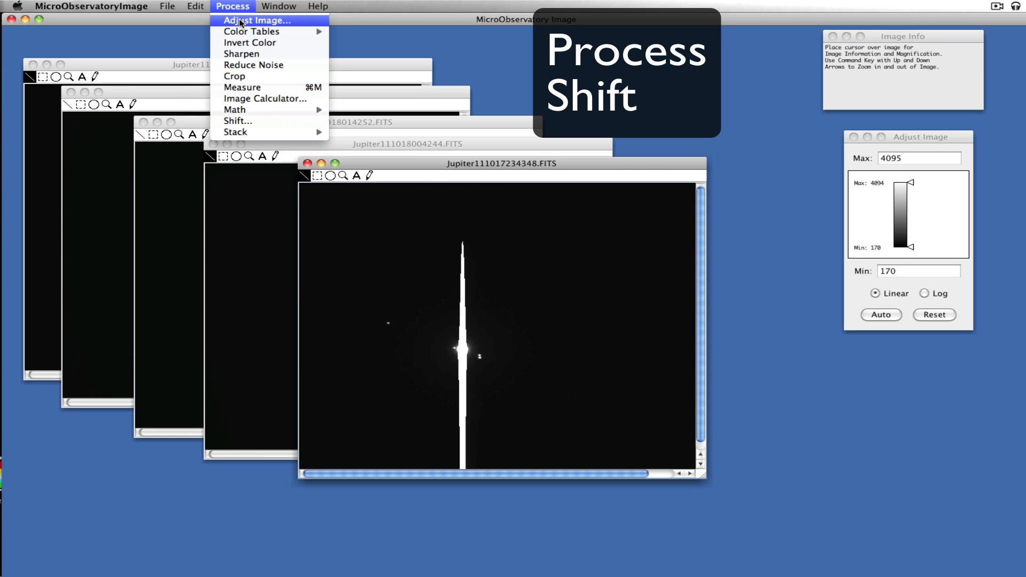
{"action": "left_click", "coordinate": [277, 122]}
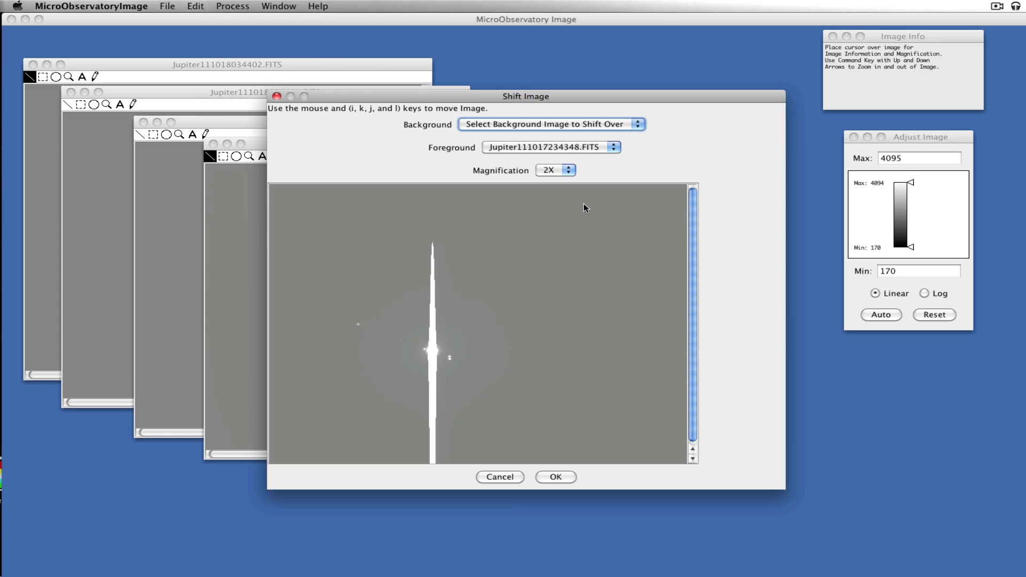
{"action": "left_click", "coordinate": [539, 123]}
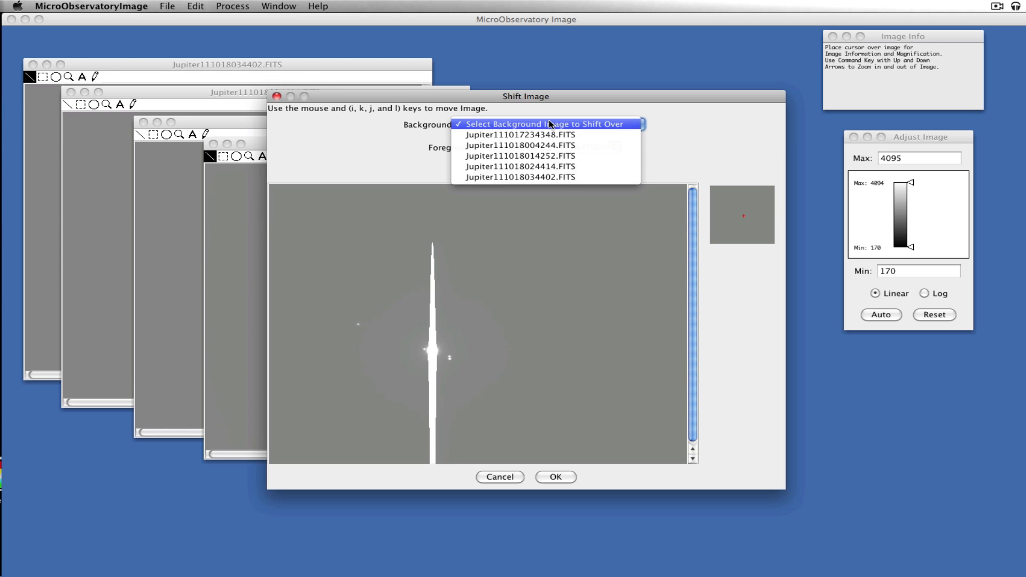
{"action": "left_click", "coordinate": [583, 137]}
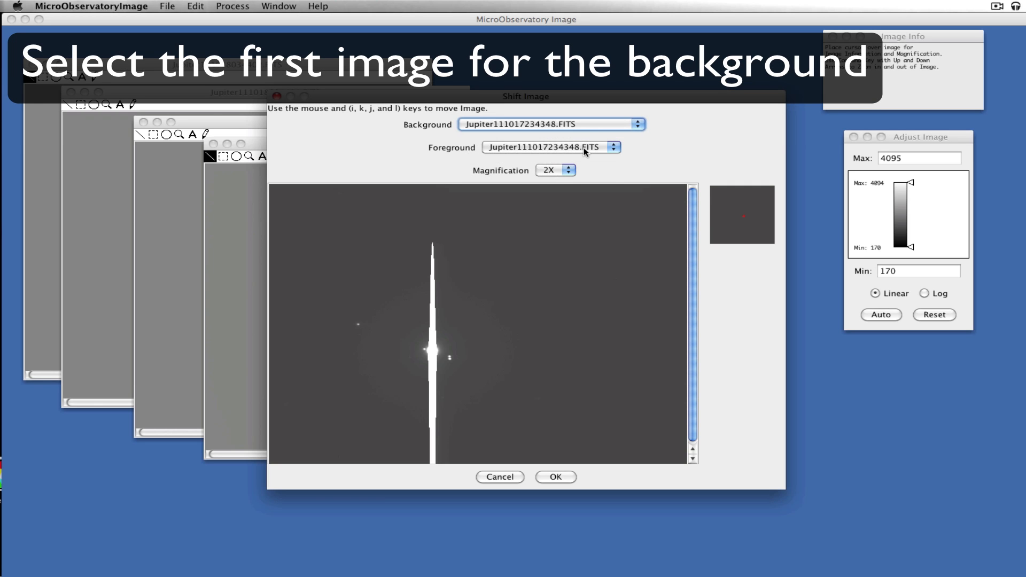
Choose Jupiter111018004244.FITS as the foreground and shift it so its Jupiter overlaps the background's Jupiter.
{"action": "left_click", "coordinate": [584, 149]}
{"action": "left_click", "coordinate": [590, 159]}
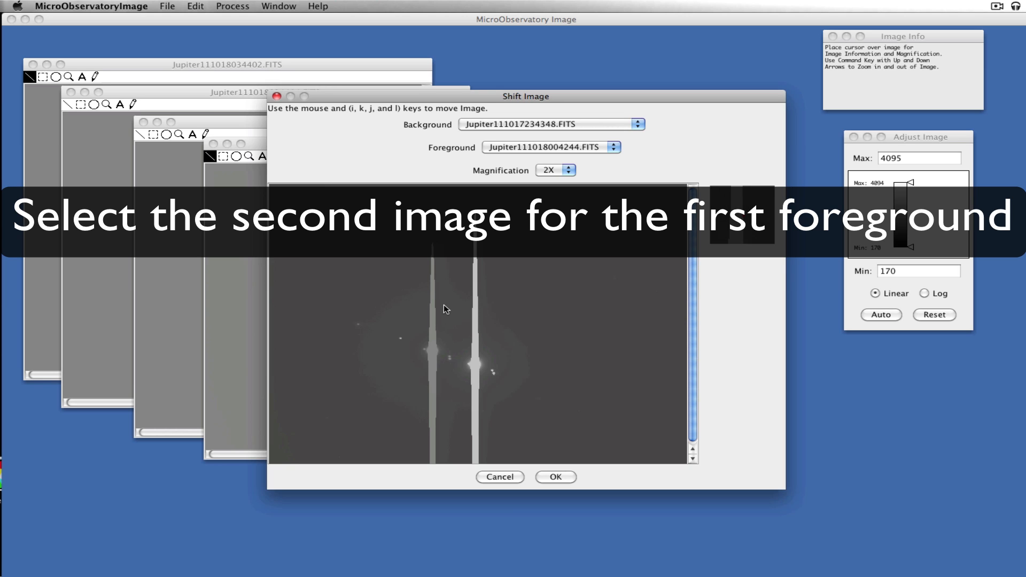
{"action": "left_click_drag", "start_coordinate": [518, 337], "coordinate": [480, 321]}
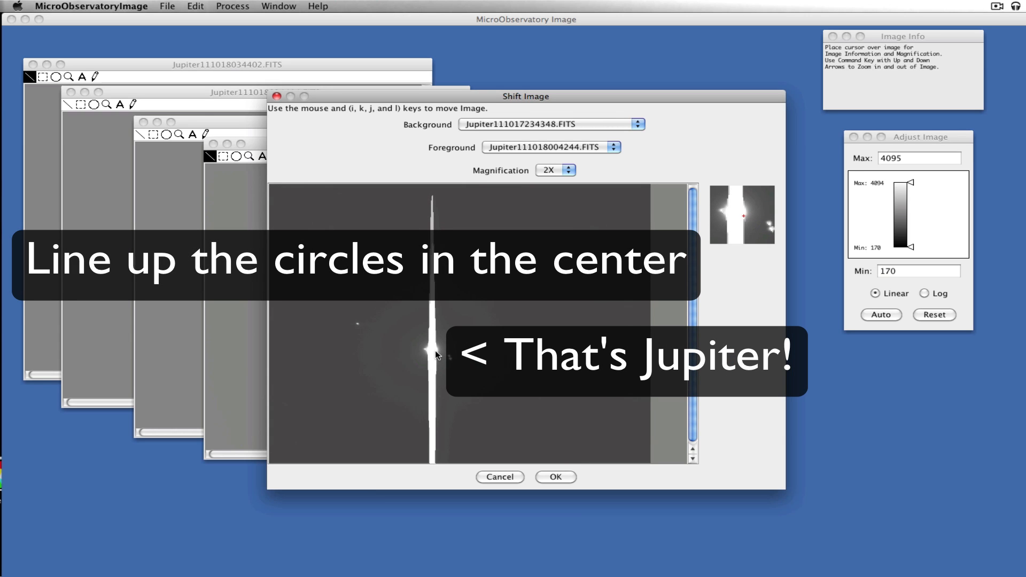
Choose Jupiter111018014252.FITS as the foreground and move it roughly over the background's Jupiter.
{"action": "left_click", "coordinate": [514, 154]}
{"action": "left_click", "coordinate": [514, 158]}
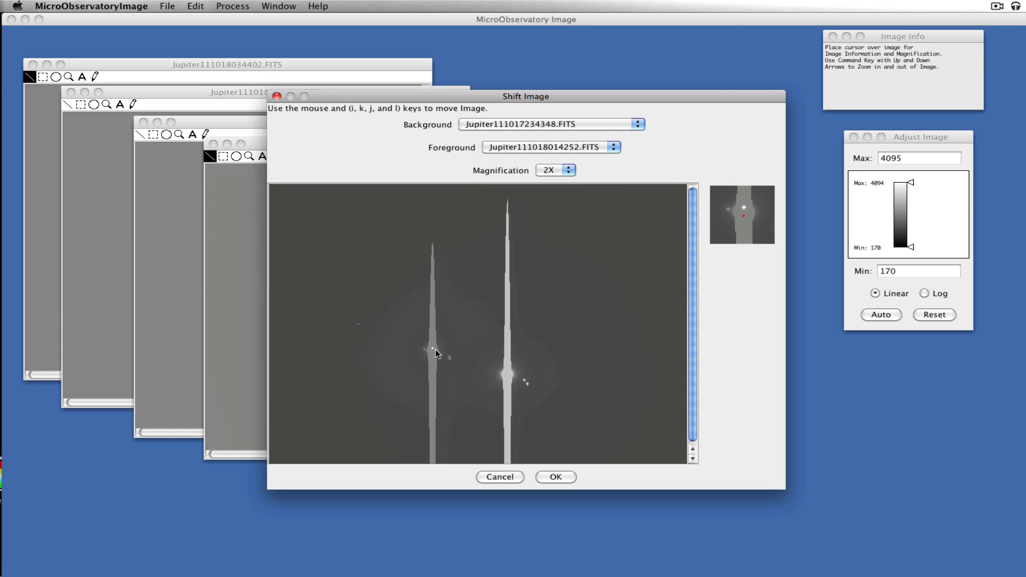
{"action": "left_click_drag", "start_coordinate": [565, 380], "coordinate": [490, 361]}
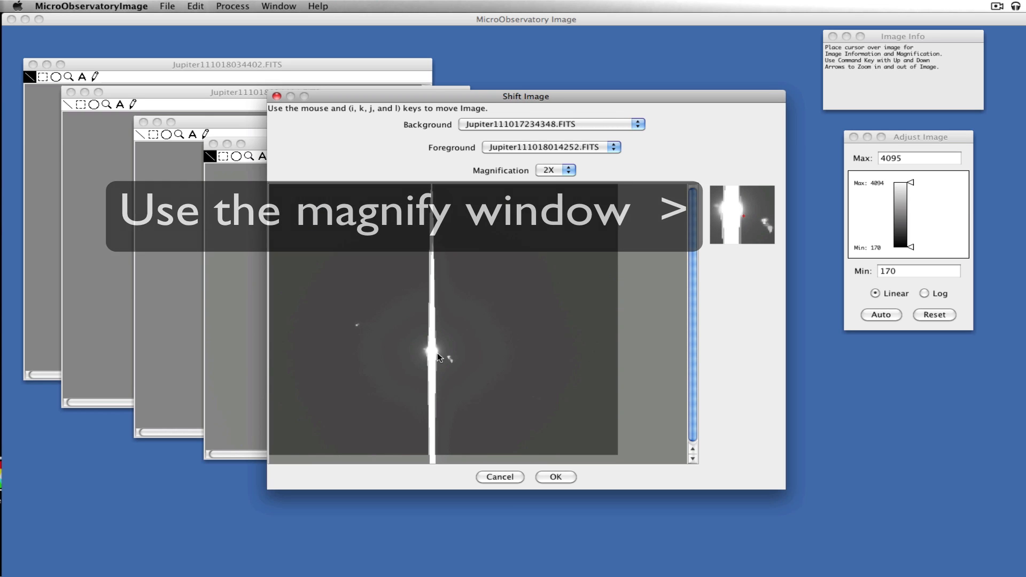
Nudge the Jupiter111018014252.FITS foreground in small increments until its Jupiter lines up exactly with the background's.
{"action": "key", "text": "l"}
{"action": "key", "text": "l"}
{"action": "key", "text": "j"}
{"action": "key", "text": "j"}
{"action": "key", "text": "j"}
{"action": "key", "text": "j"}
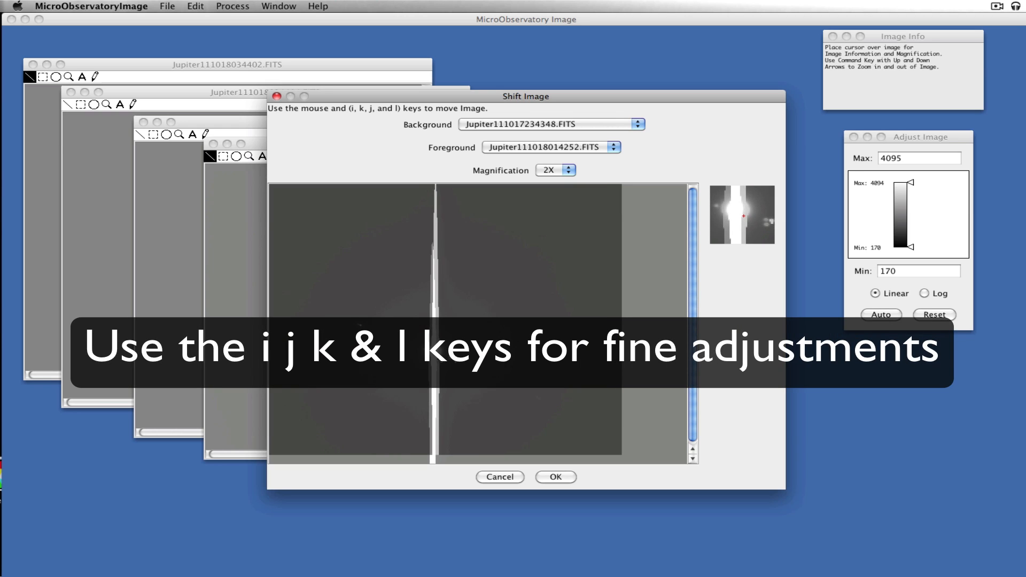
{"action": "key", "text": "l"}
{"action": "key", "text": "l"}
{"action": "key", "text": "l"}
{"action": "key", "text": "l"}
{"action": "key", "text": "l"}
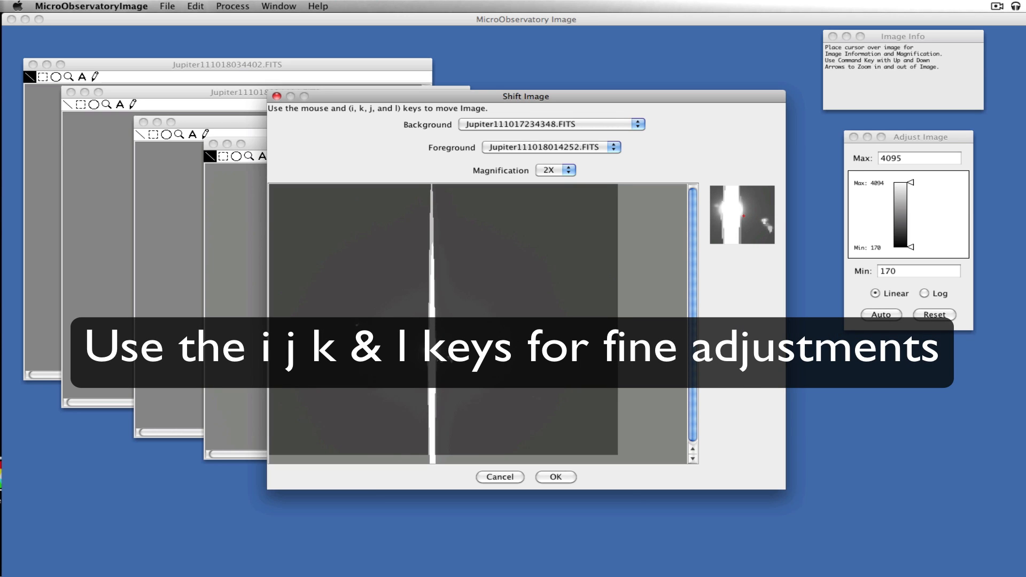
{"action": "key", "text": "i"}
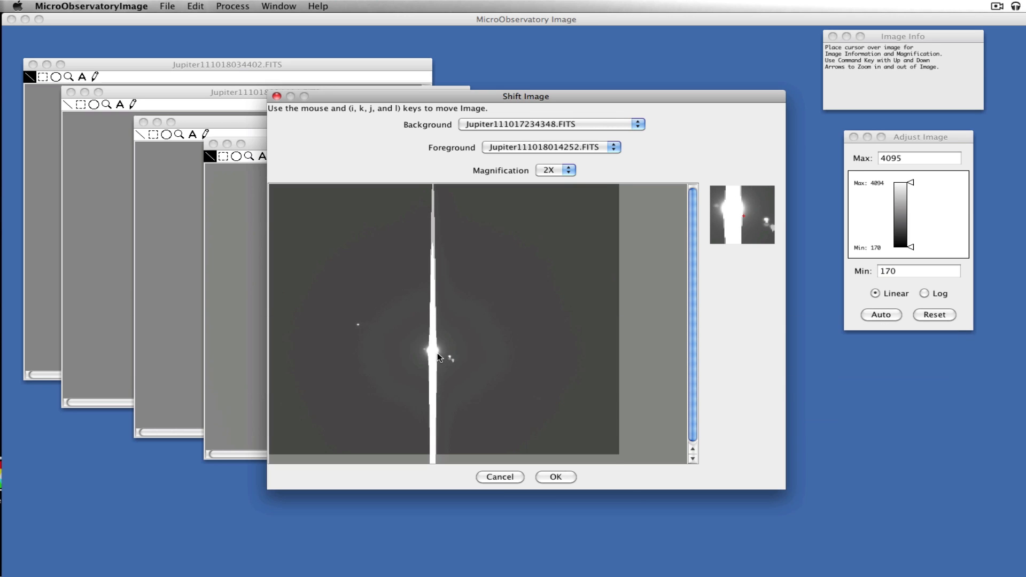
{"action": "key", "text": "k"}
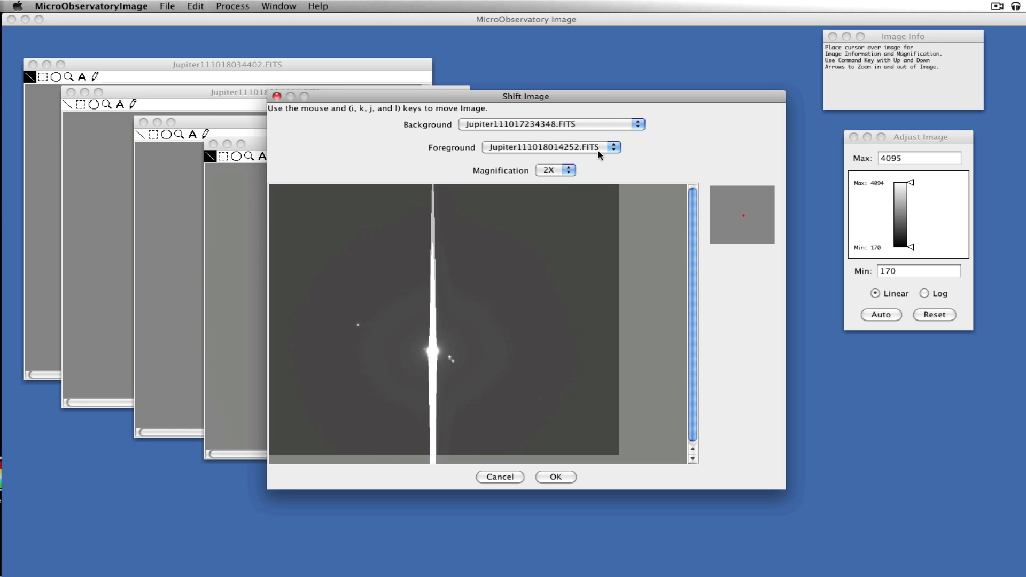
Choose Jupiter111018024414.FITS as the foreground and shift it so its Jupiter overlaps the background's Jupiter.
{"action": "left_click", "coordinate": [601, 147]}
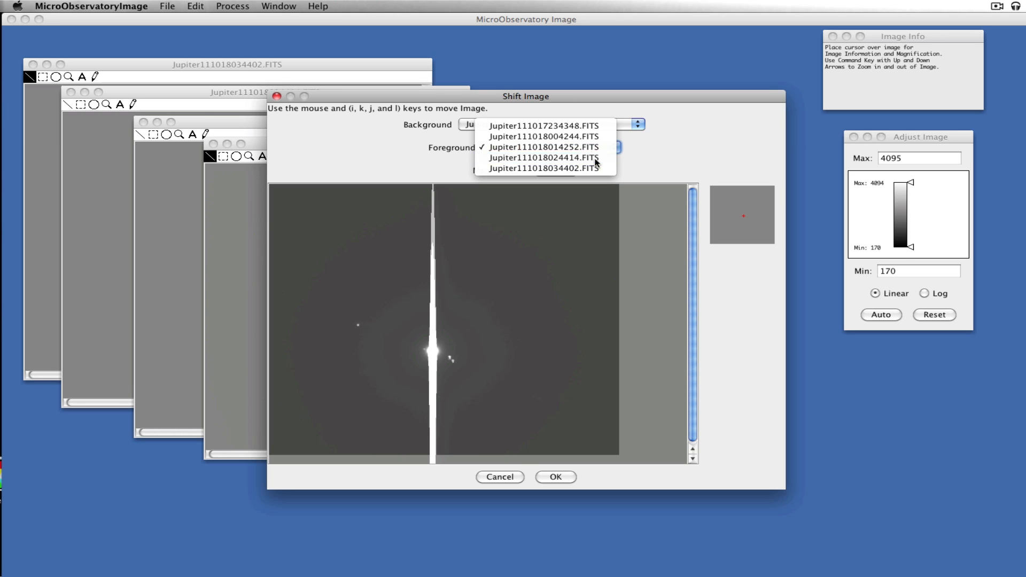
{"action": "left_click", "coordinate": [587, 189]}
{"action": "left_click", "coordinate": [561, 230]}
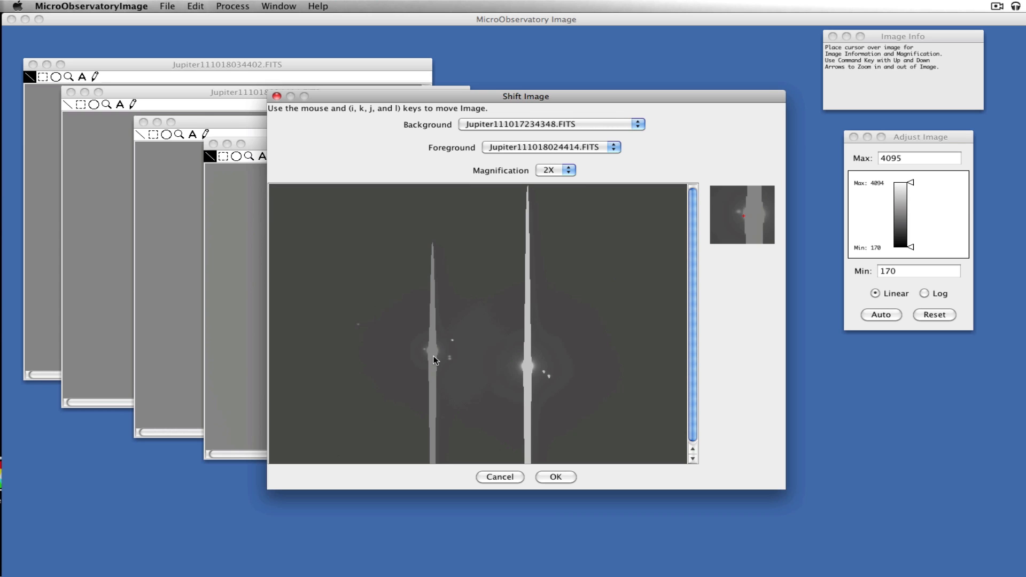
{"action": "left_click_drag", "start_coordinate": [570, 371], "coordinate": [500, 361]}
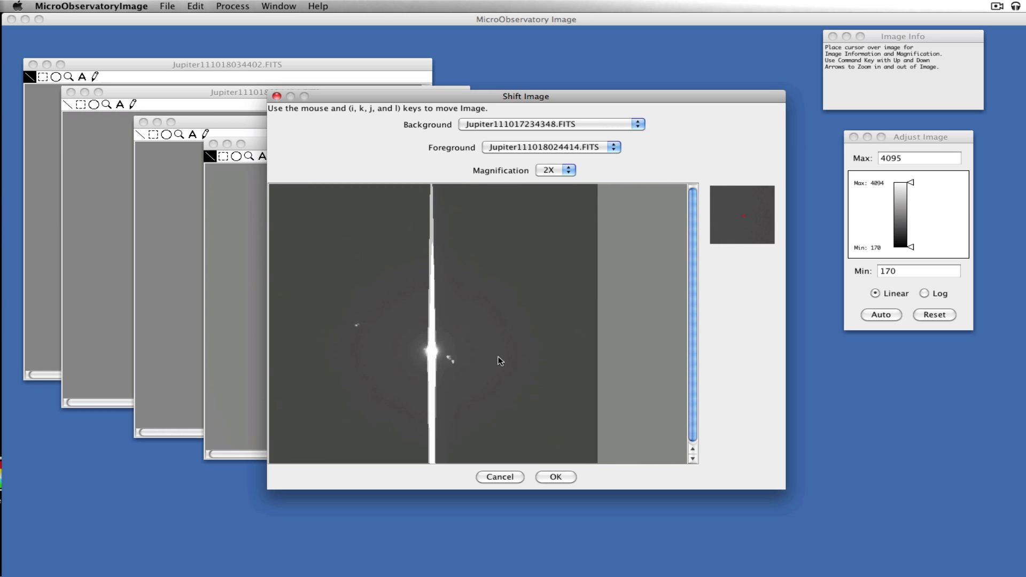
Align Jupiter111018034402.FITS as the foreground over the background's Jupiter with fine nudges, and apply all the image shifts.
{"action": "left_click", "coordinate": [602, 151]}
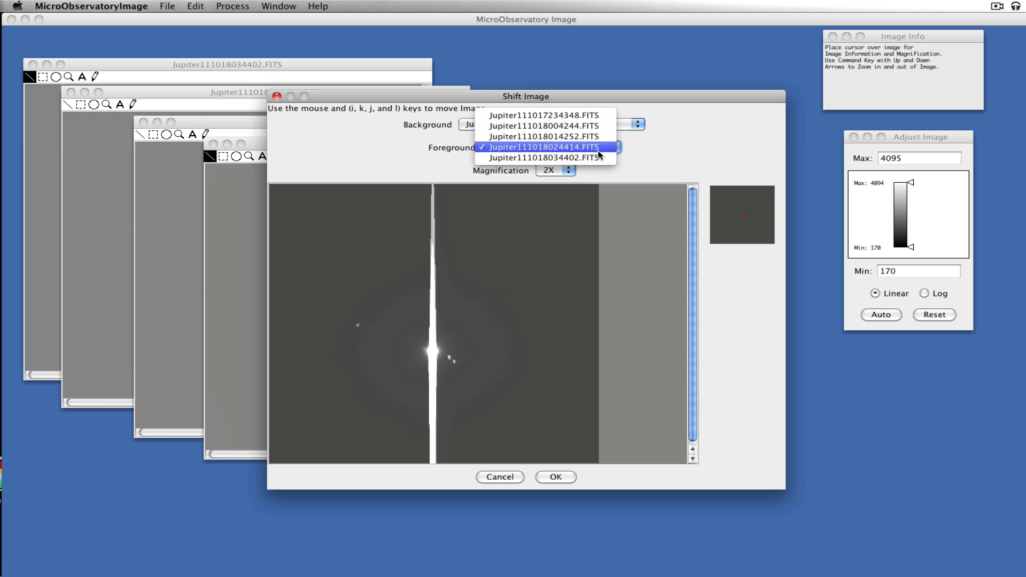
{"action": "left_click", "coordinate": [599, 165]}
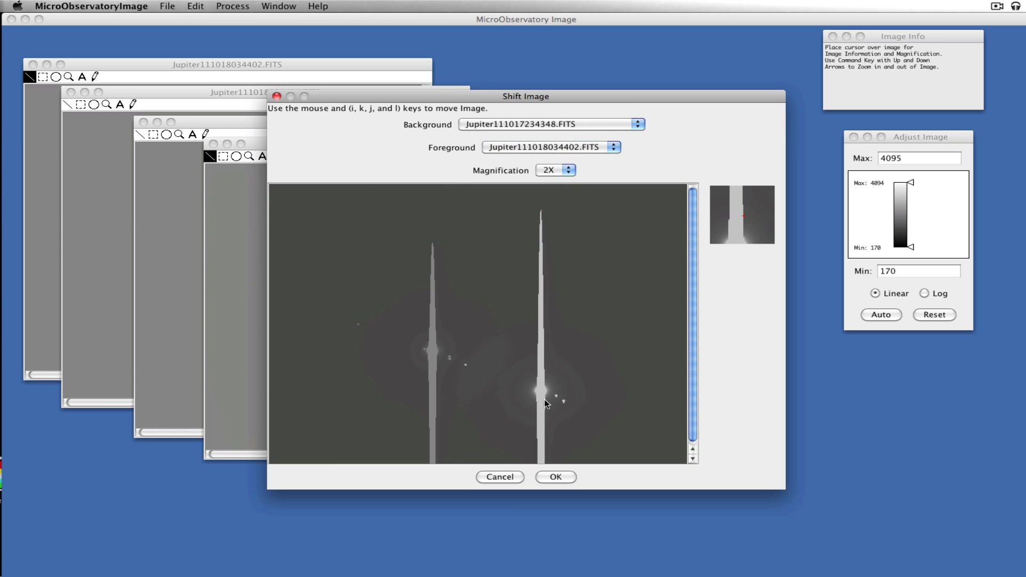
{"action": "mouse_move", "coordinate": [588, 386]}
{"action": "left_mouse_down"}
{"action": "mouse_move", "coordinate": [493, 351]}
{"action": "mouse_move", "coordinate": [503, 350]}
{"action": "left_mouse_up"}
{"action": "key", "text": "l"}
{"action": "key", "text": "k"}
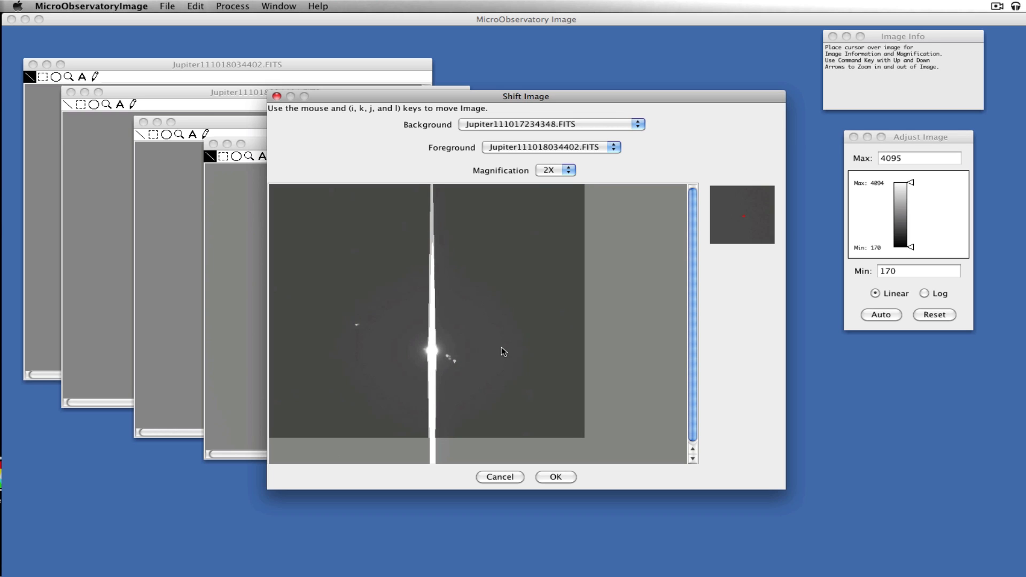
{"action": "key", "text": "j"}
{"action": "key", "text": "l"}
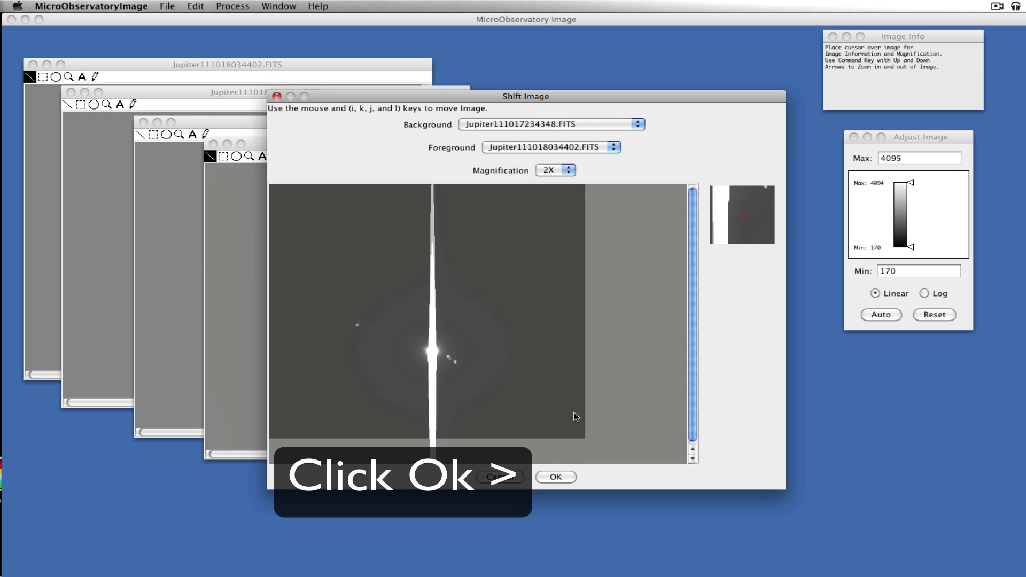
{"action": "left_click", "coordinate": [556, 477]}
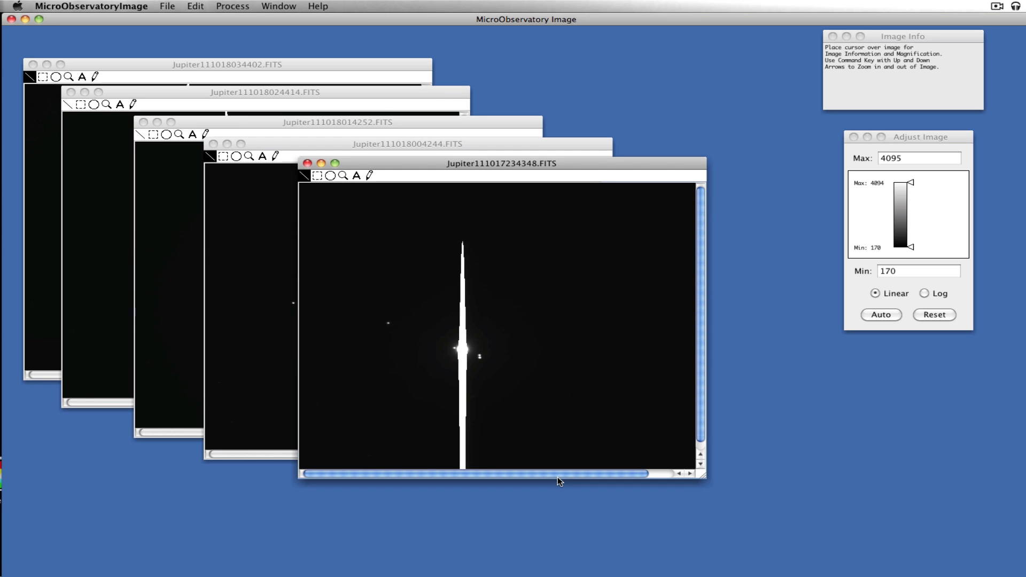
Convert the open Jupiter images into a single stack.
{"action": "left_click", "coordinate": [227, 6]}
{"action": "mouse_move", "coordinate": [278, 132]}
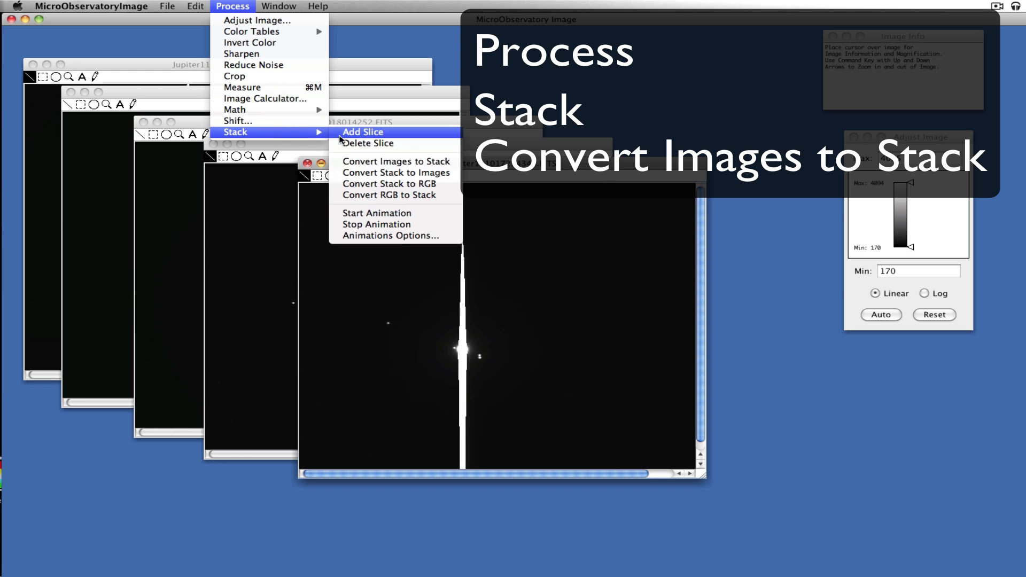
{"action": "left_click", "coordinate": [383, 166]}
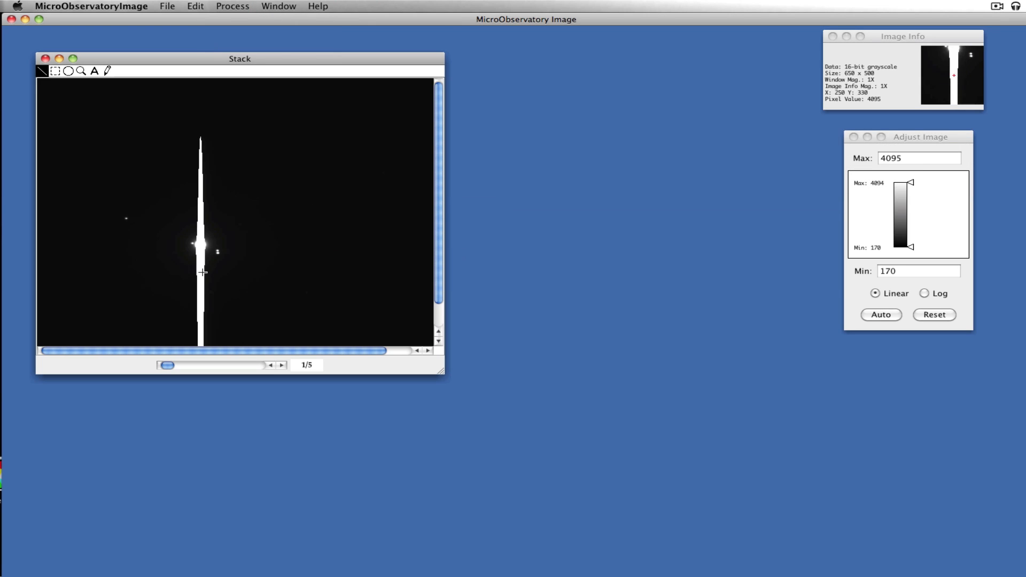
Flip forward and back through the stack's frames to check Jupiter's alignment and the motion of its moons.
{"action": "left_click", "coordinate": [282, 366]}
{"action": "left_click", "coordinate": [282, 365]}
{"action": "left_click", "coordinate": [282, 365]}
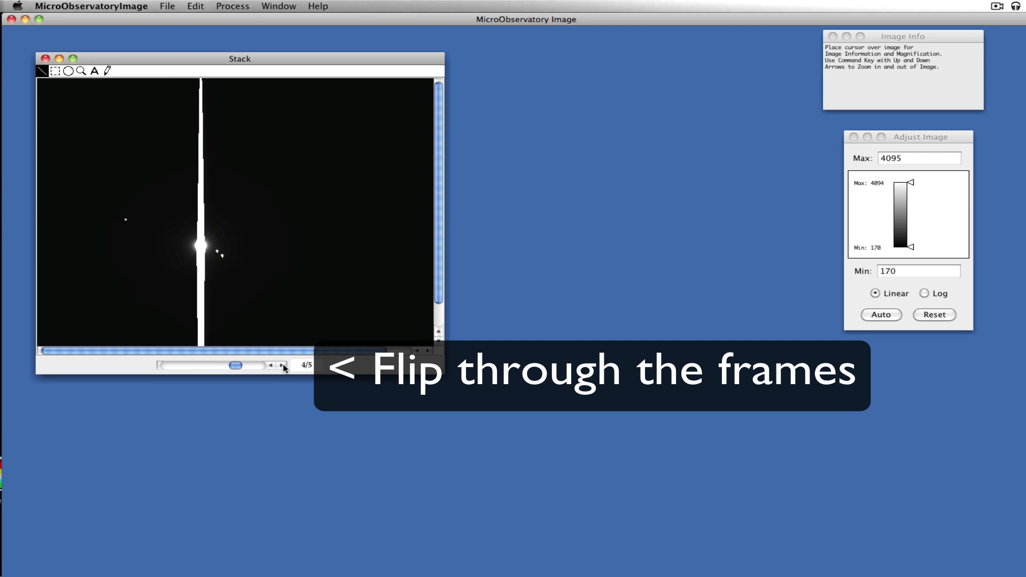
{"action": "left_click", "coordinate": [282, 366]}
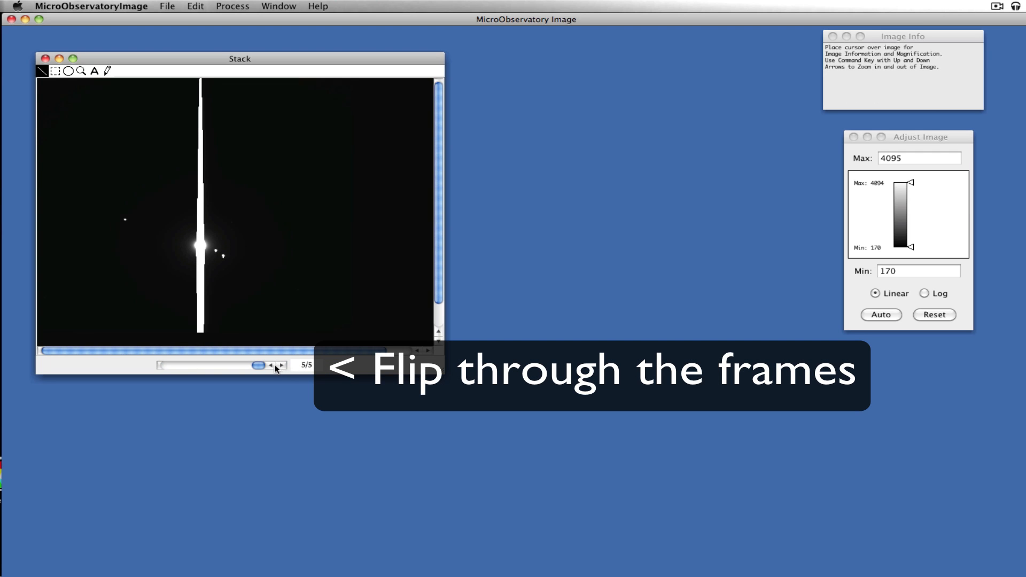
{"action": "left_click", "coordinate": [271, 366]}
{"action": "left_click", "coordinate": [271, 365]}
{"action": "left_click", "coordinate": [271, 366]}
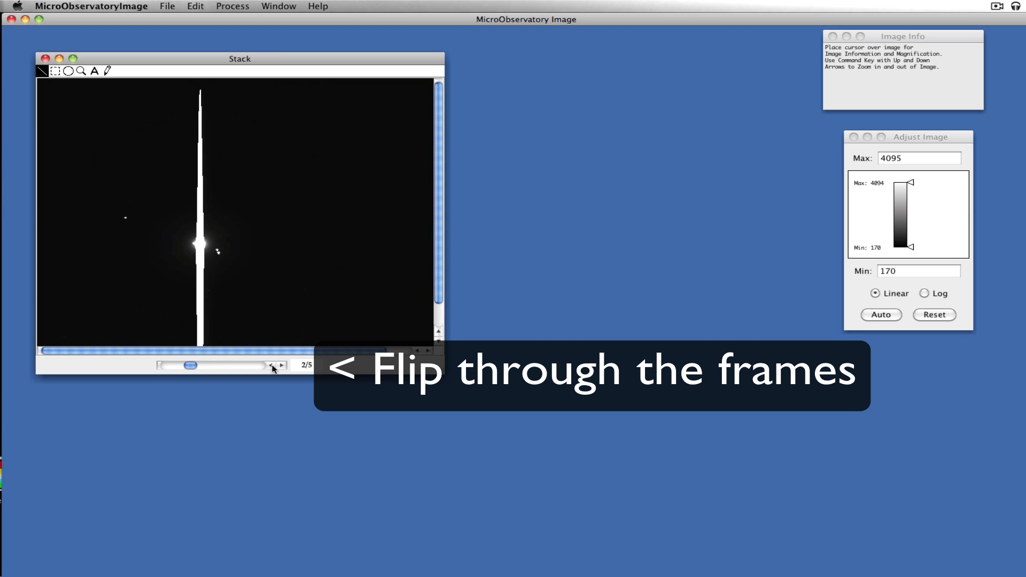
{"action": "left_click", "coordinate": [271, 366]}
{"action": "left_click", "coordinate": [282, 365]}
{"action": "left_click", "coordinate": [281, 366]}
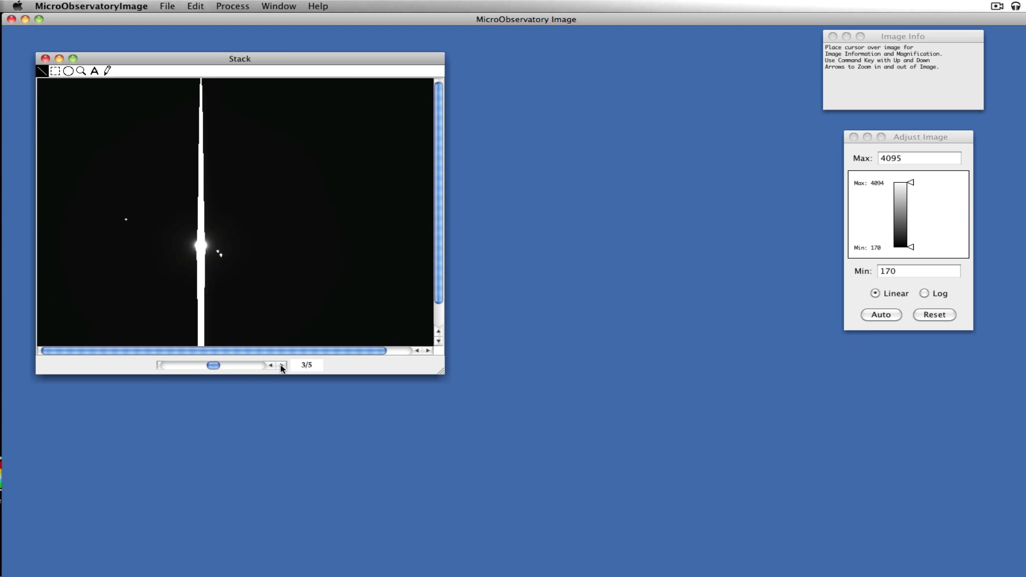
Advance through the remaining stack frames to the last one, and step back to the first frame.
{"action": "left_click", "coordinate": [282, 367]}
{"action": "left_click", "coordinate": [282, 366]}
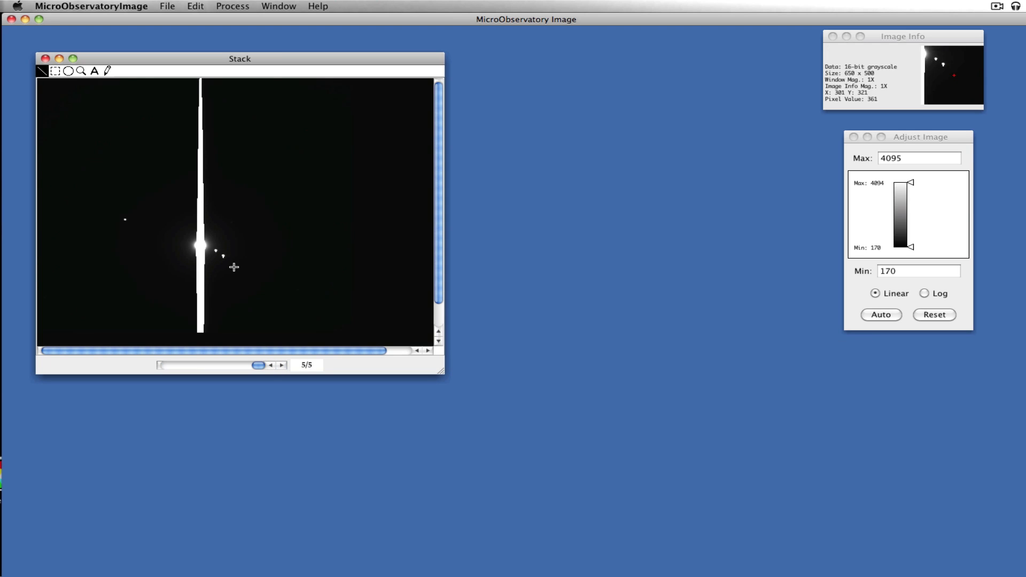
{"action": "left_click", "coordinate": [271, 365]}
{"action": "left_click", "coordinate": [271, 365]}
{"action": "left_click", "coordinate": [271, 366]}
{"action": "left_click", "coordinate": [271, 366]}
Save the stack as an animated GIF named Jupiter_moon_animation.GIF in the Jupiters Moons folder.
{"action": "left_click", "coordinate": [167, 5]}
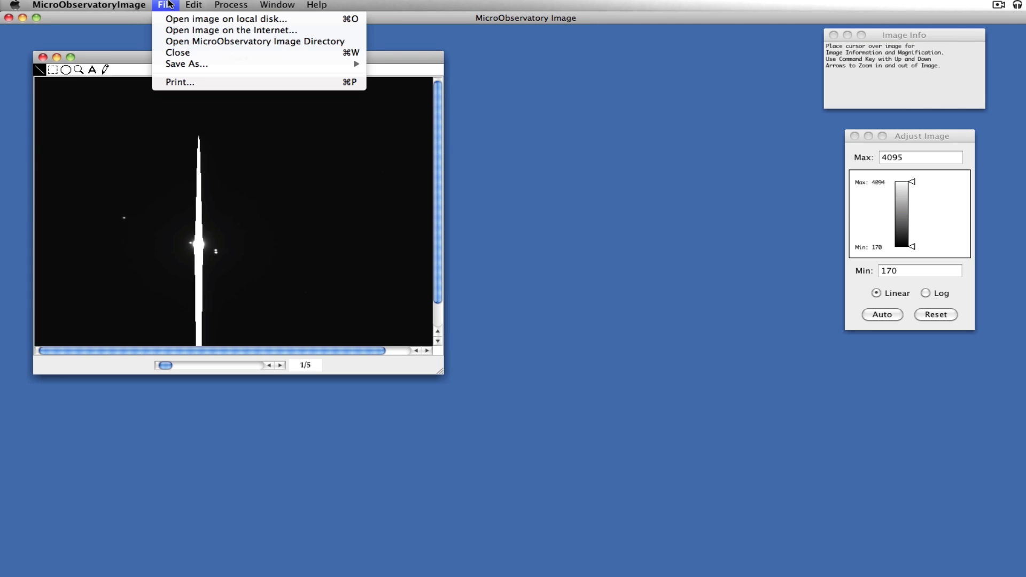
{"action": "mouse_move", "coordinate": [211, 64]}
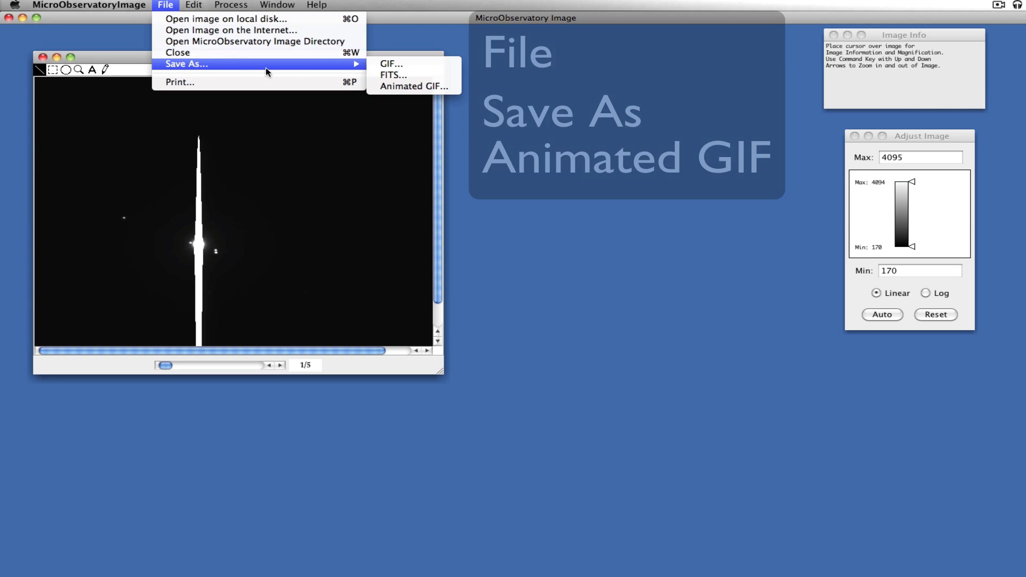
{"action": "left_click", "coordinate": [410, 86]}
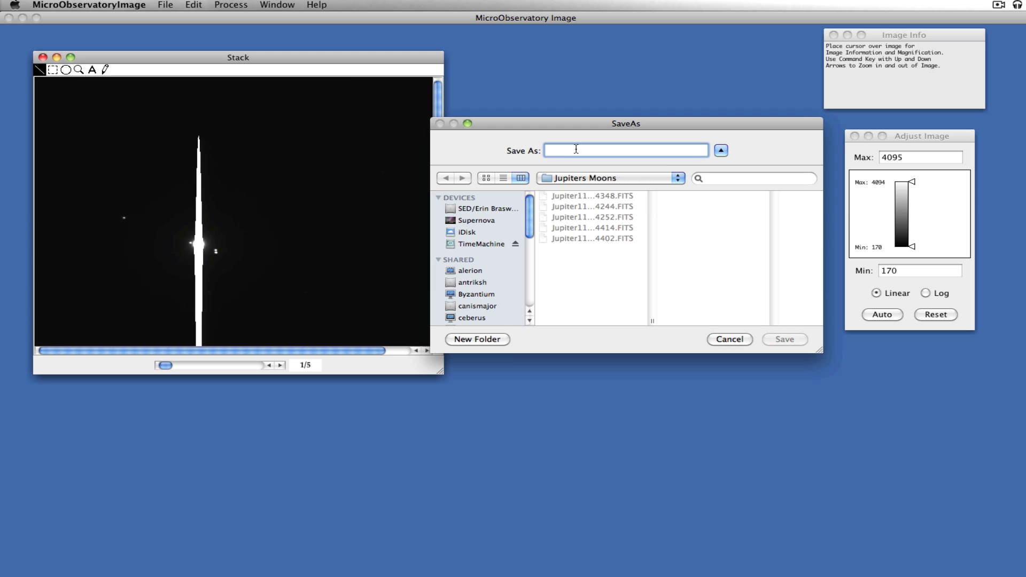
{"action": "type", "text": "Jupiter_"}
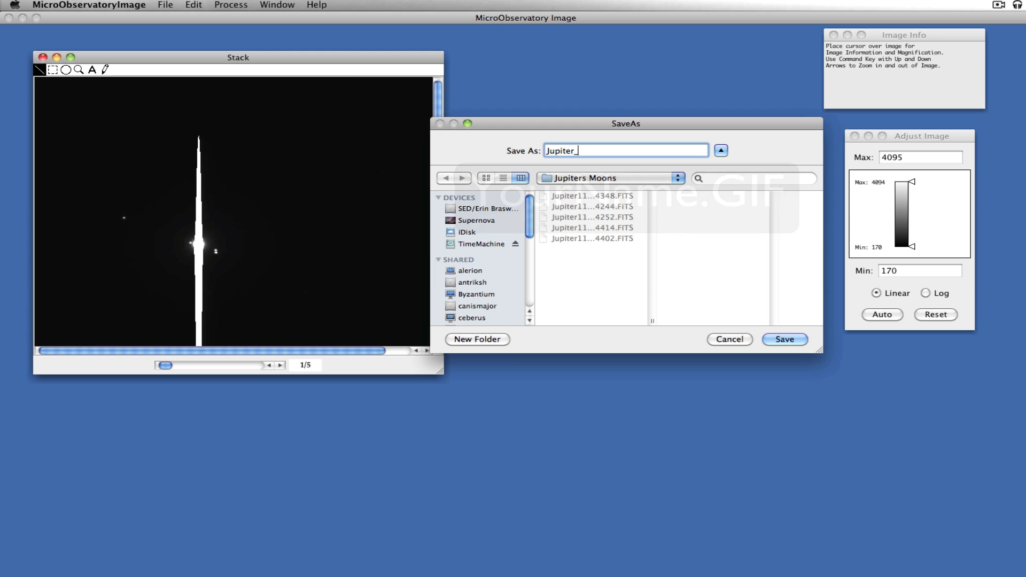
{"action": "type", "text": "moon_anima"}
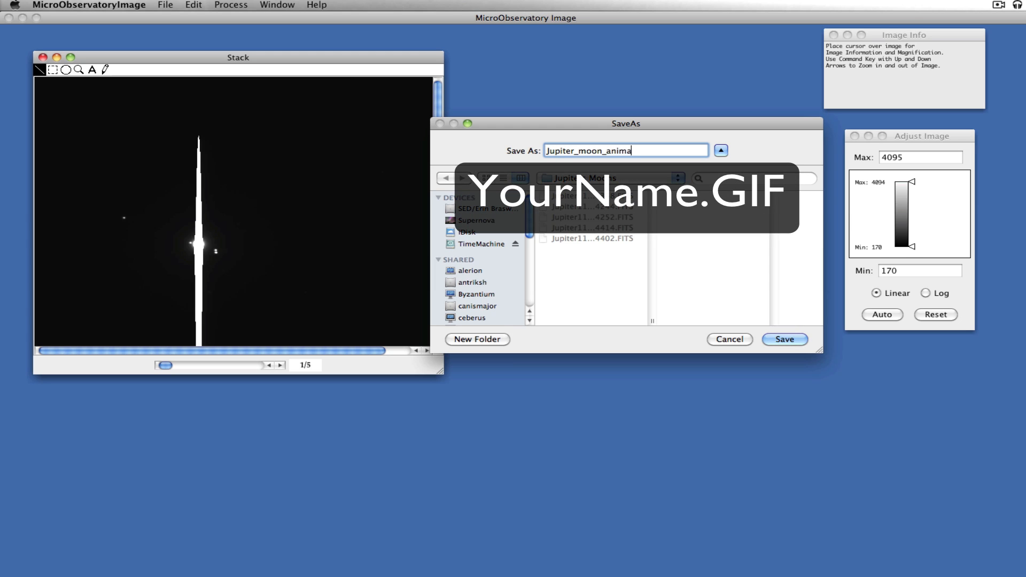
{"action": "type", "text": "tion.GIF"}
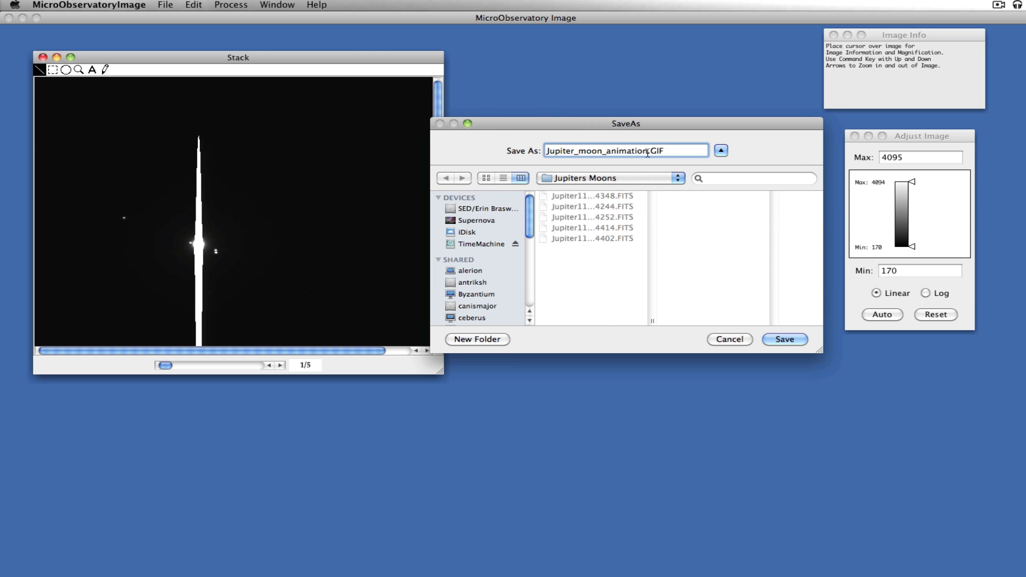
{"action": "left_click", "coordinate": [784, 340]}
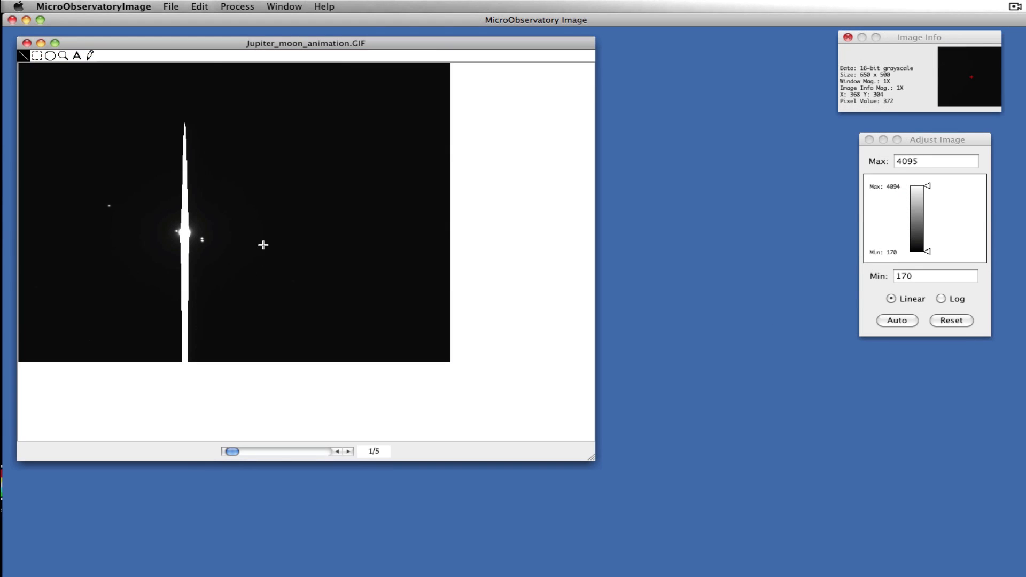
Set the stack's animation speed to 3 frames per second.
{"action": "left_click", "coordinate": [245, 10]}
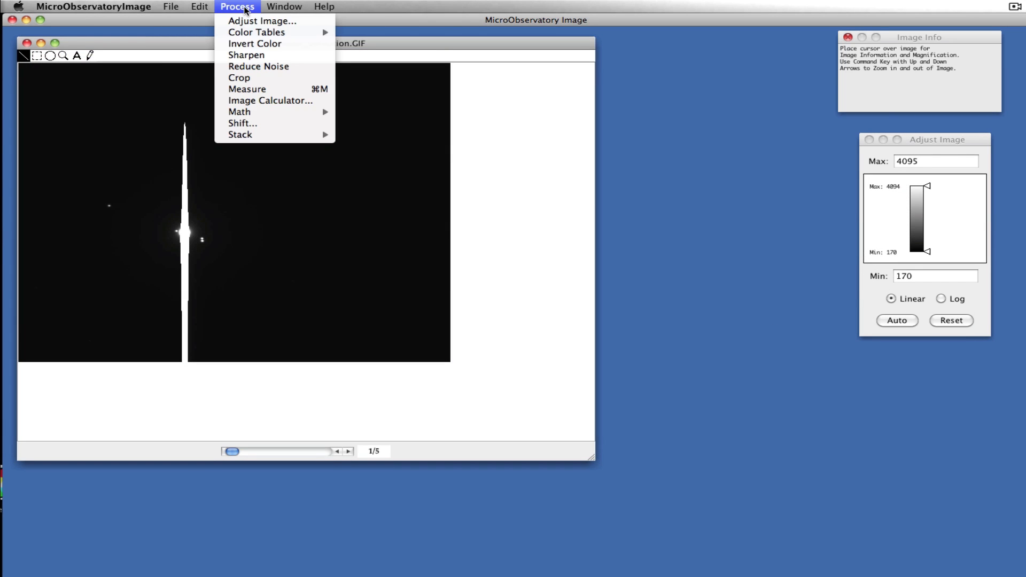
{"action": "mouse_move", "coordinate": [324, 137]}
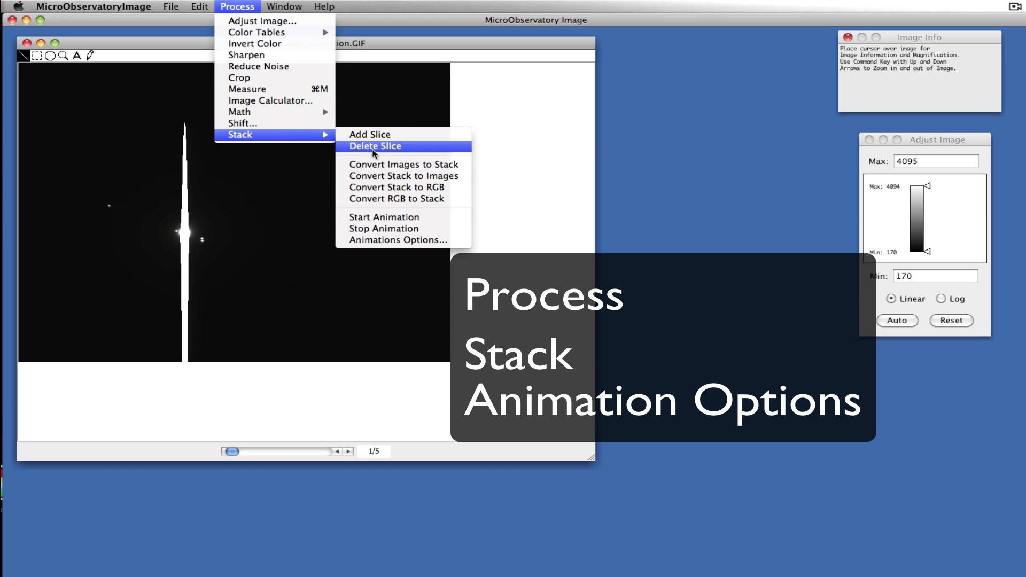
{"action": "left_click", "coordinate": [420, 240]}
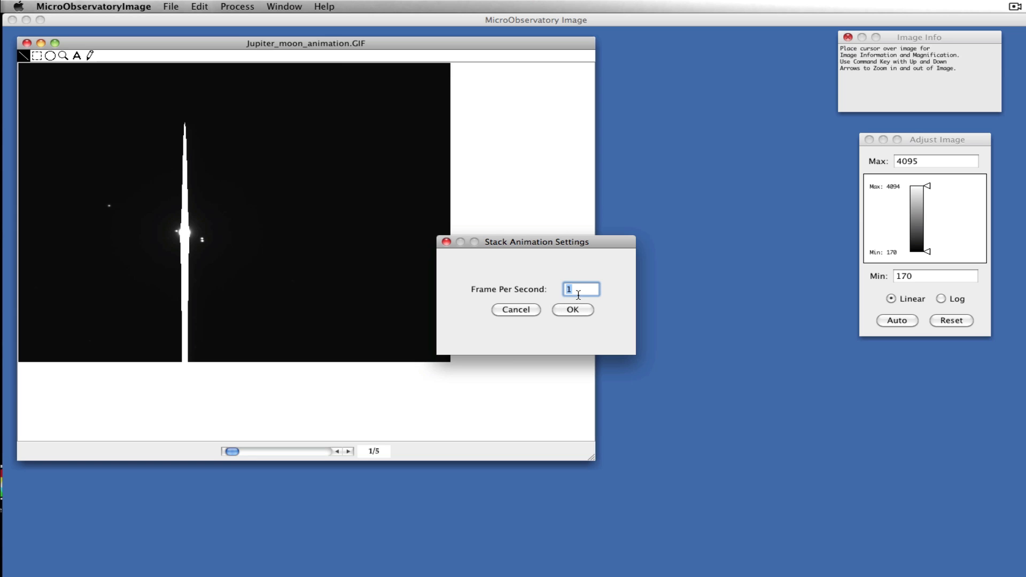
{"action": "key", "text": "BackSpace"}
{"action": "type", "text": "3"}
{"action": "left_click", "coordinate": [572, 310]}
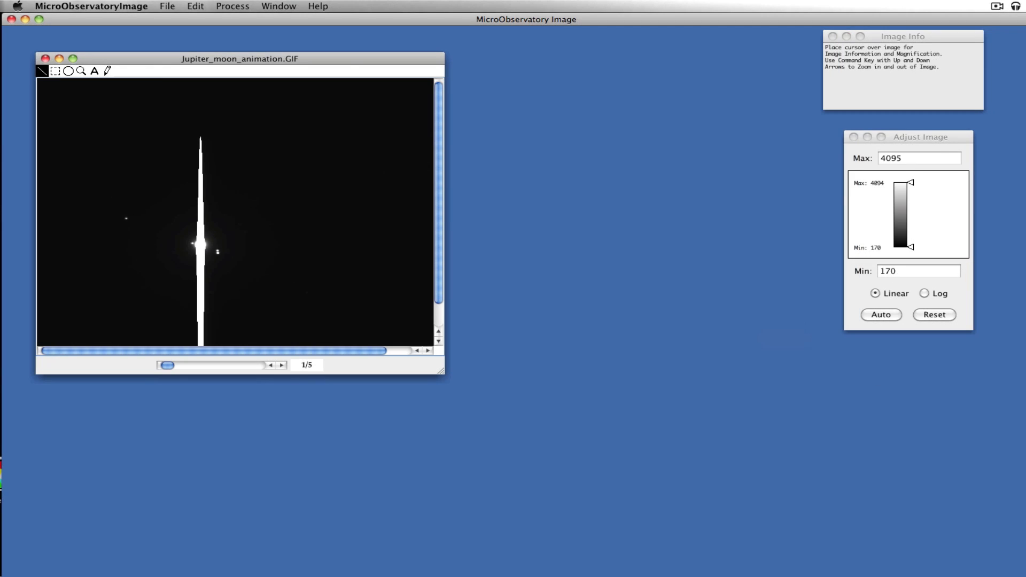
Switch to Finder and open Jupiter_moon_animation.GIF from the Jupiters Moons folder in Firefox to play it.
{"action": "key", "text": "super+Tab"}
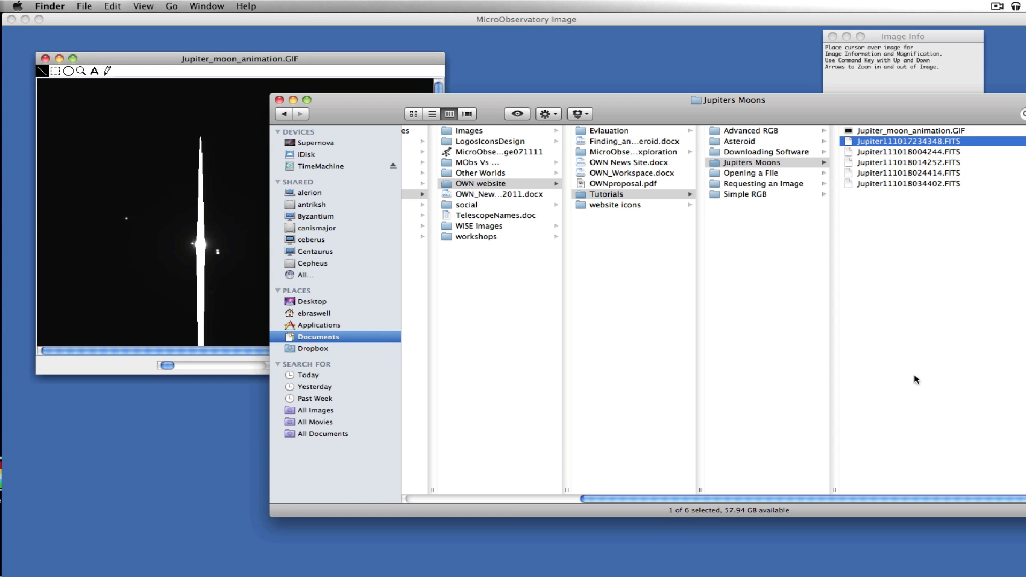
{"action": "left_click_drag", "start_coordinate": [895, 134], "coordinate": [428, 465]}
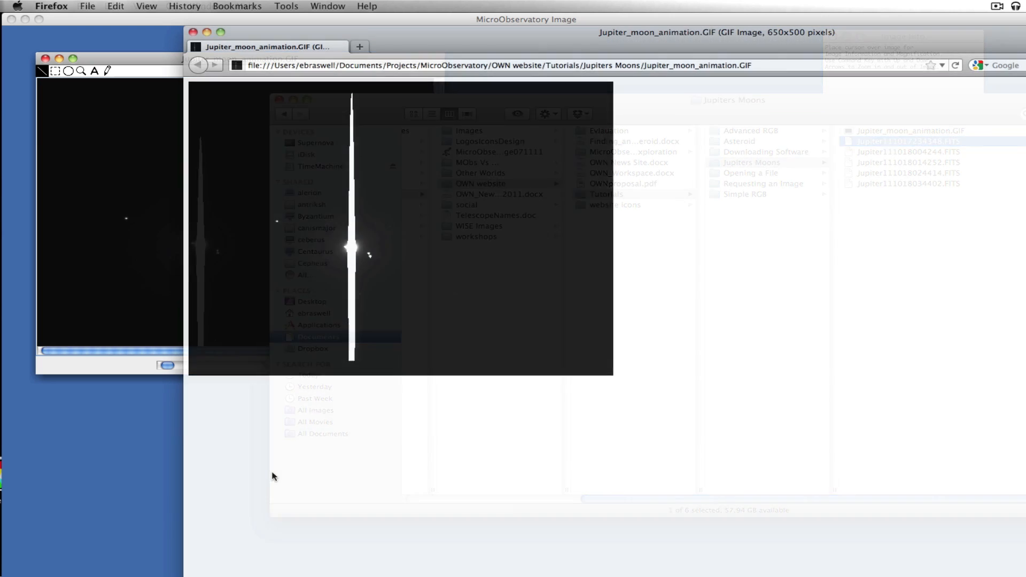